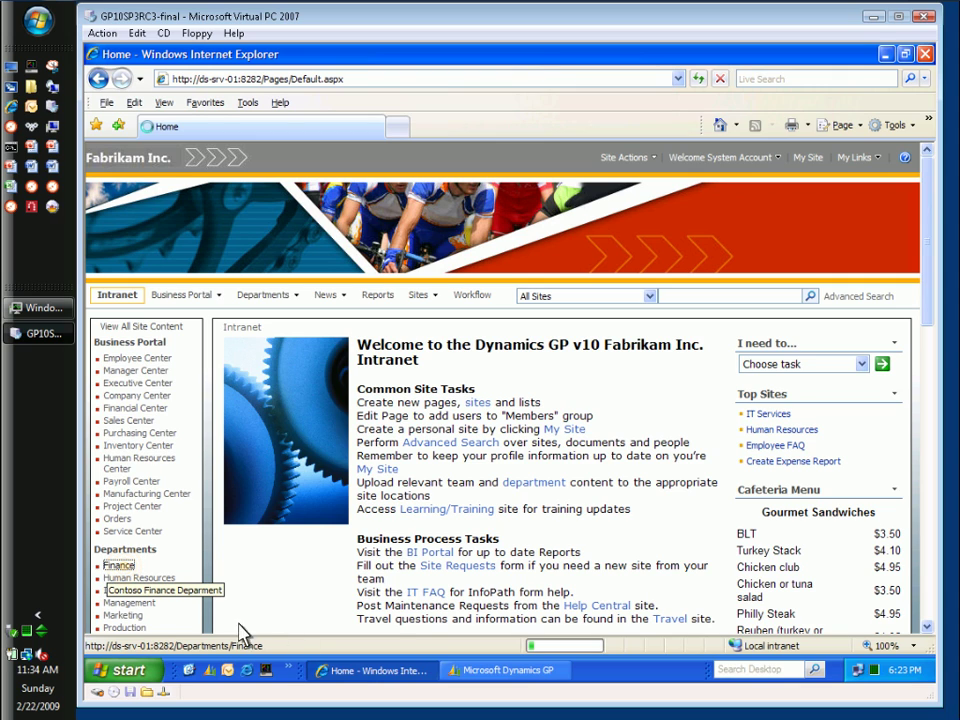
# Go to the Finance site's PO Requisition Lite Sample library to begin a new requisition form
pyautogui.click(127, 571)
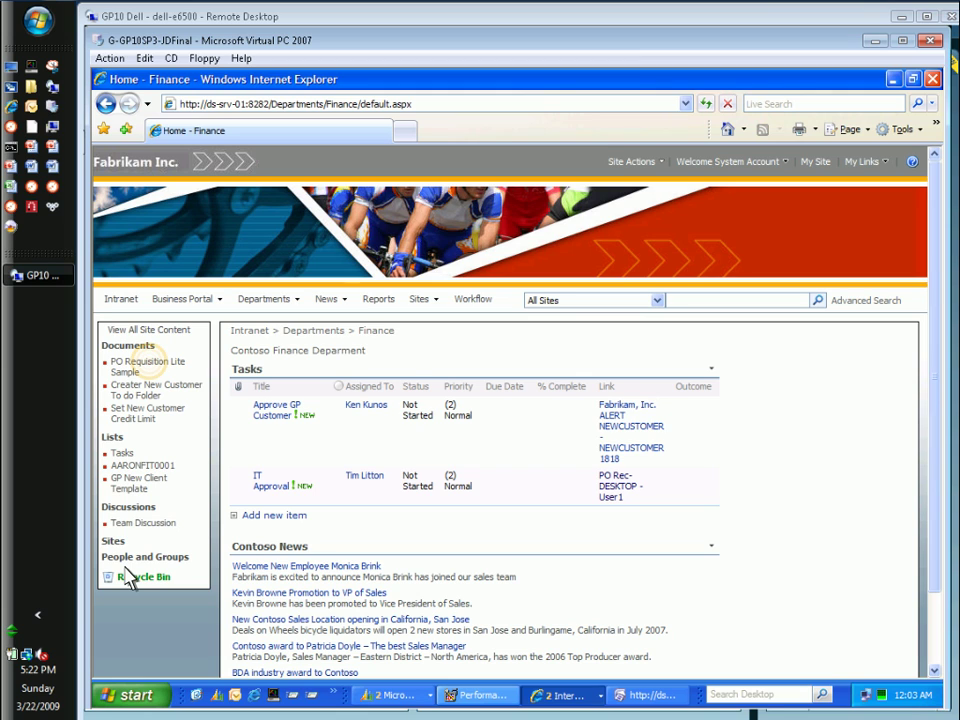
pyautogui.click(125, 363)
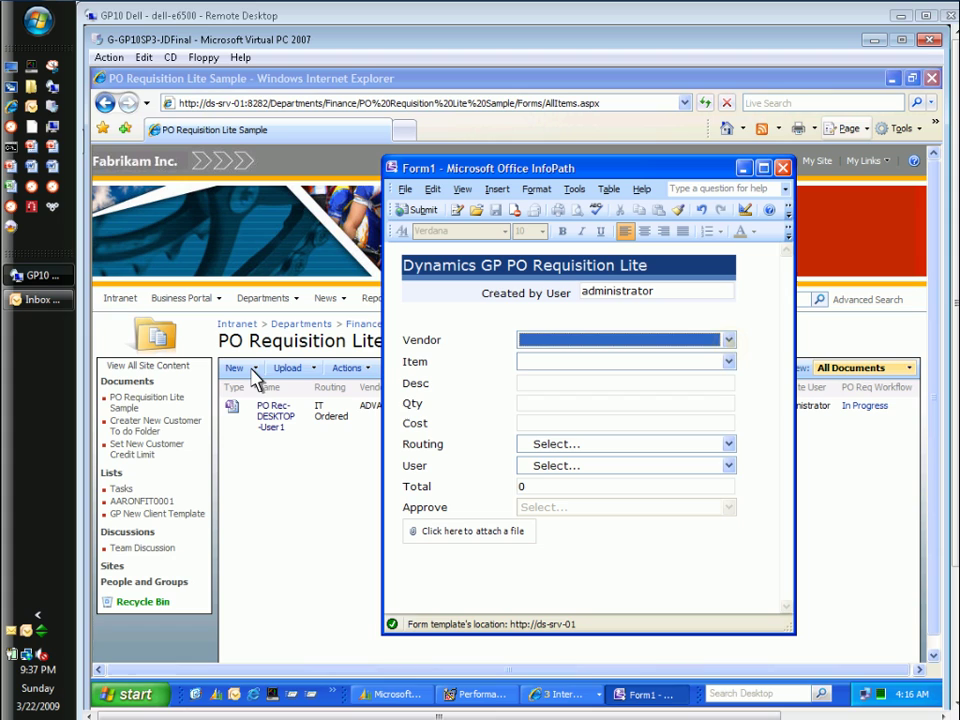
# Choose ADVANCED as the vendor and NOTEBOOK as the item
pyautogui.click(731, 346)
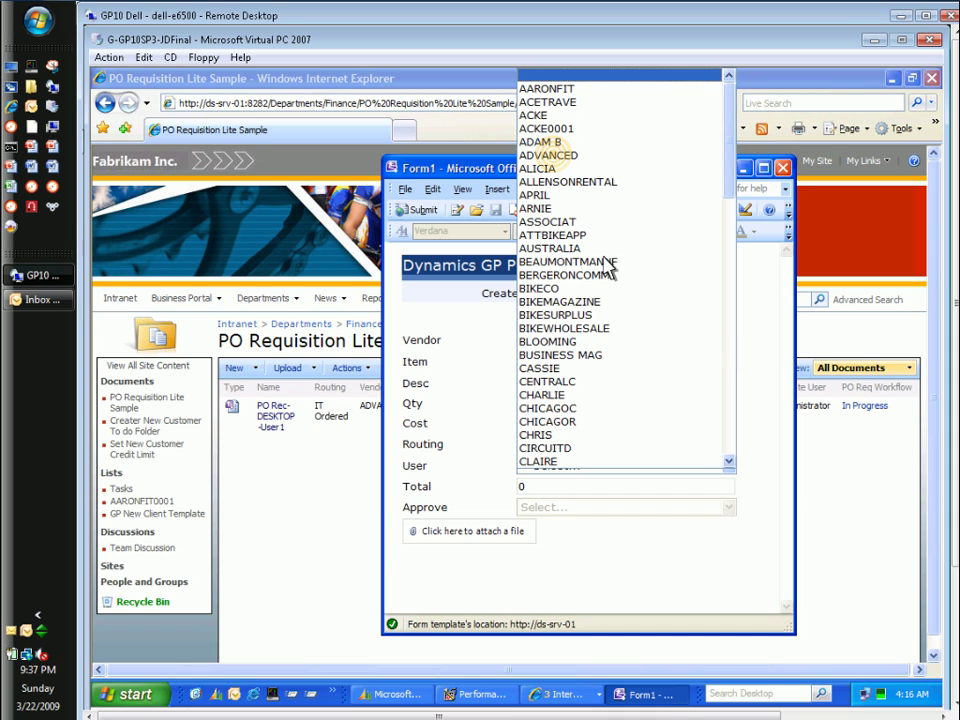
pyautogui.click(554, 157)
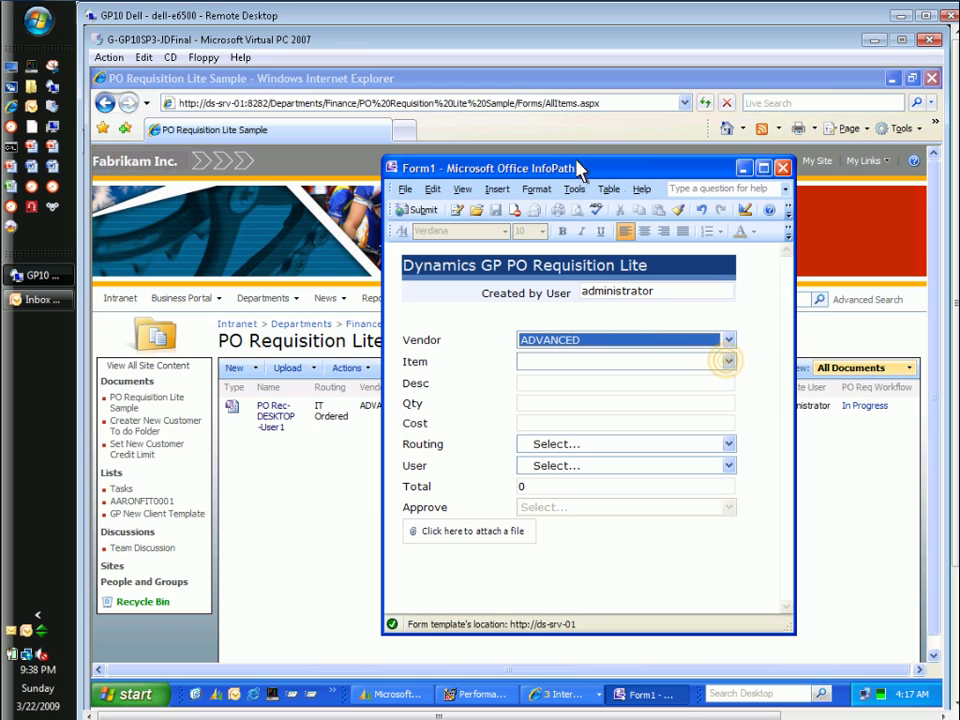
pyautogui.click(728, 363)
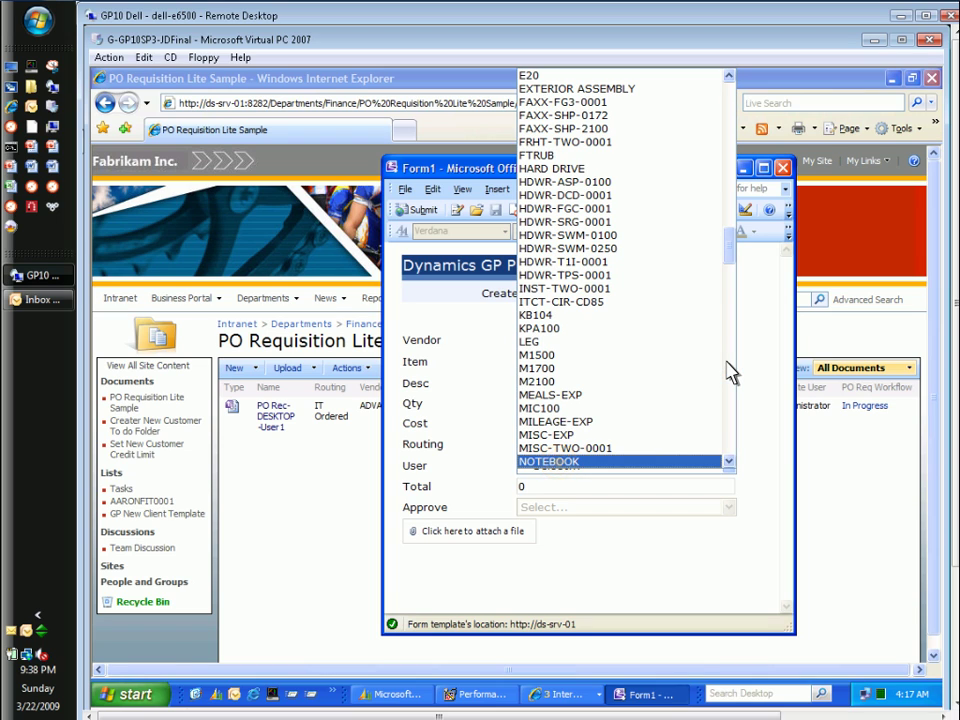
pyautogui.click(561, 463)
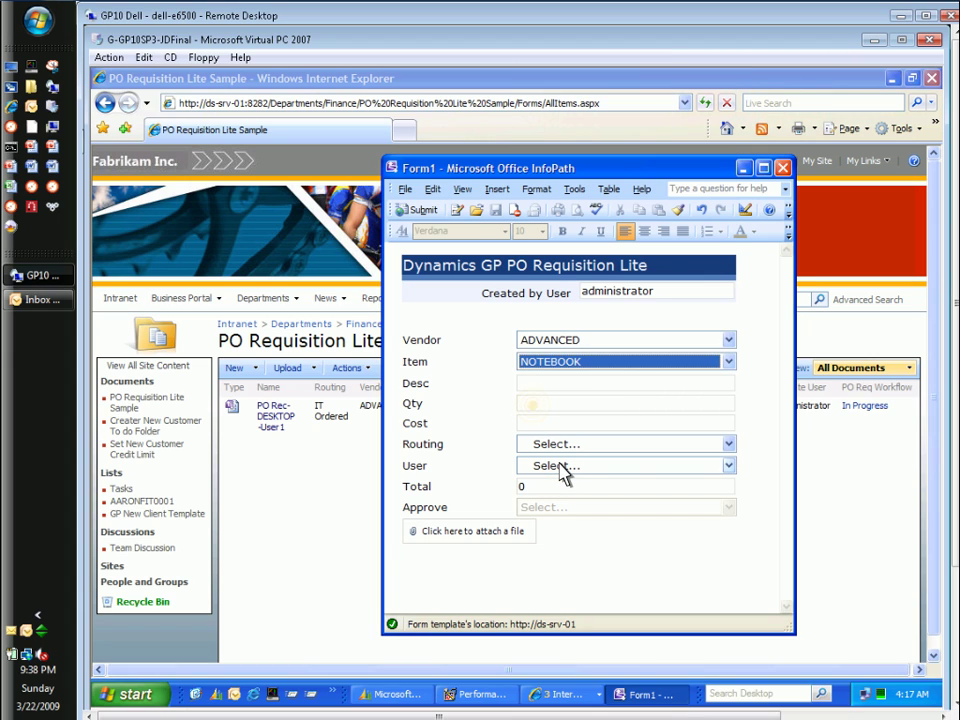
# Enter quantity 1 and cost 2500, and set routing to IT Ordered
pyautogui.click(534, 404)
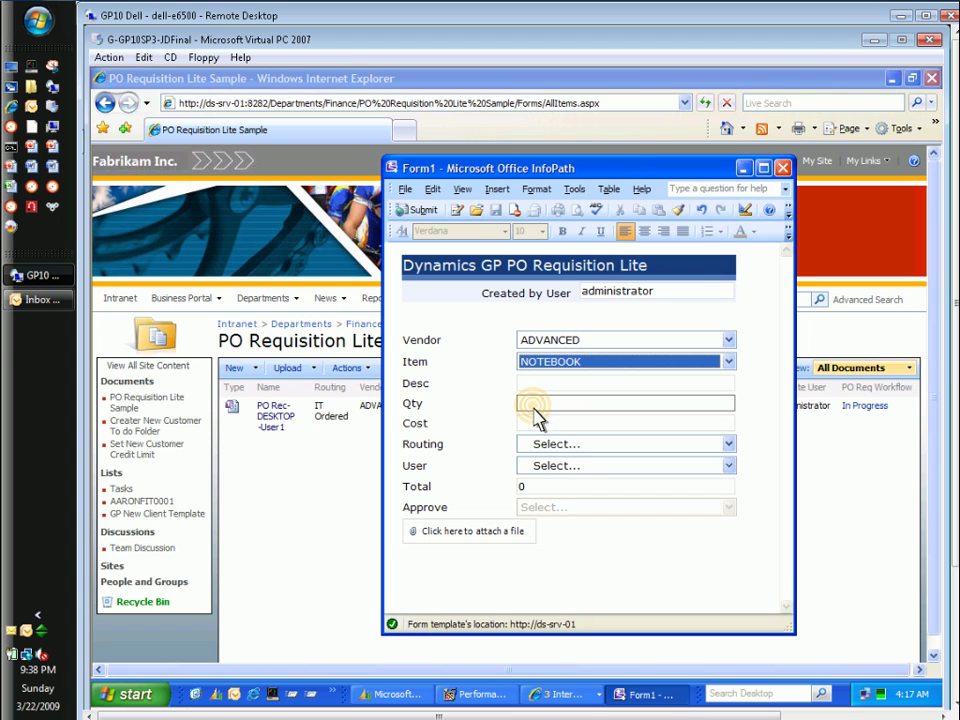
pyautogui.write('1')
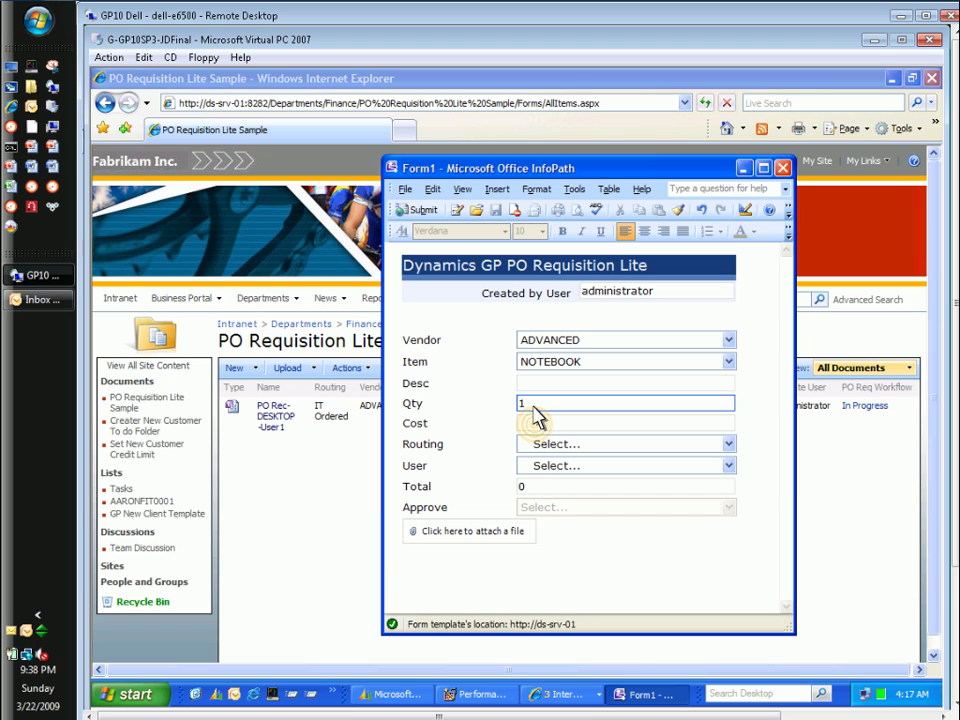
pyautogui.click(535, 426)
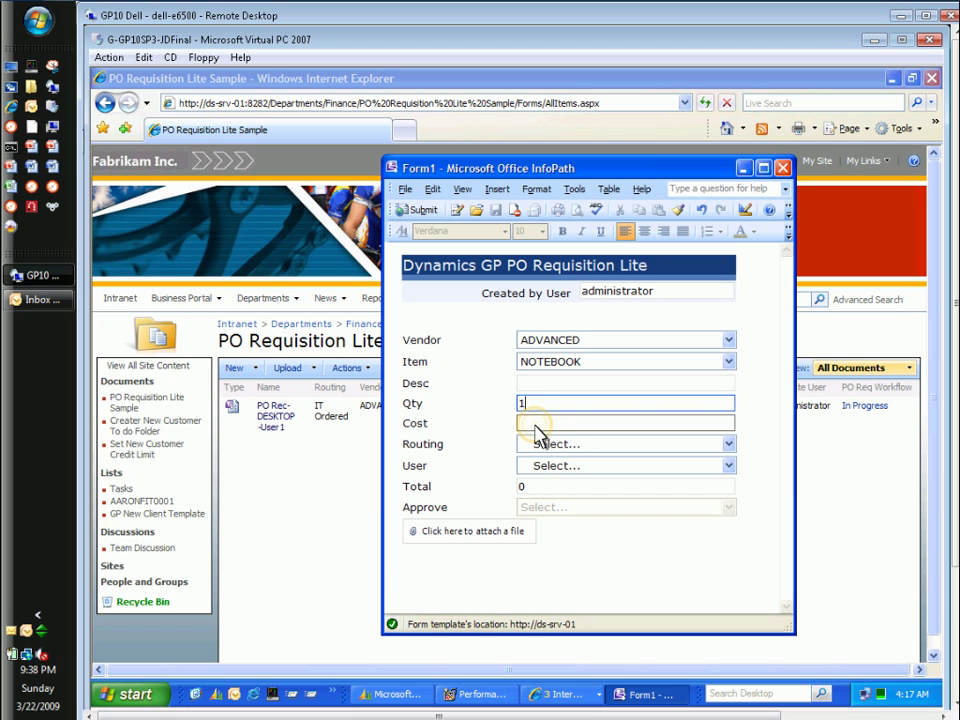
pyautogui.write('2500')
pyautogui.click(729, 445)
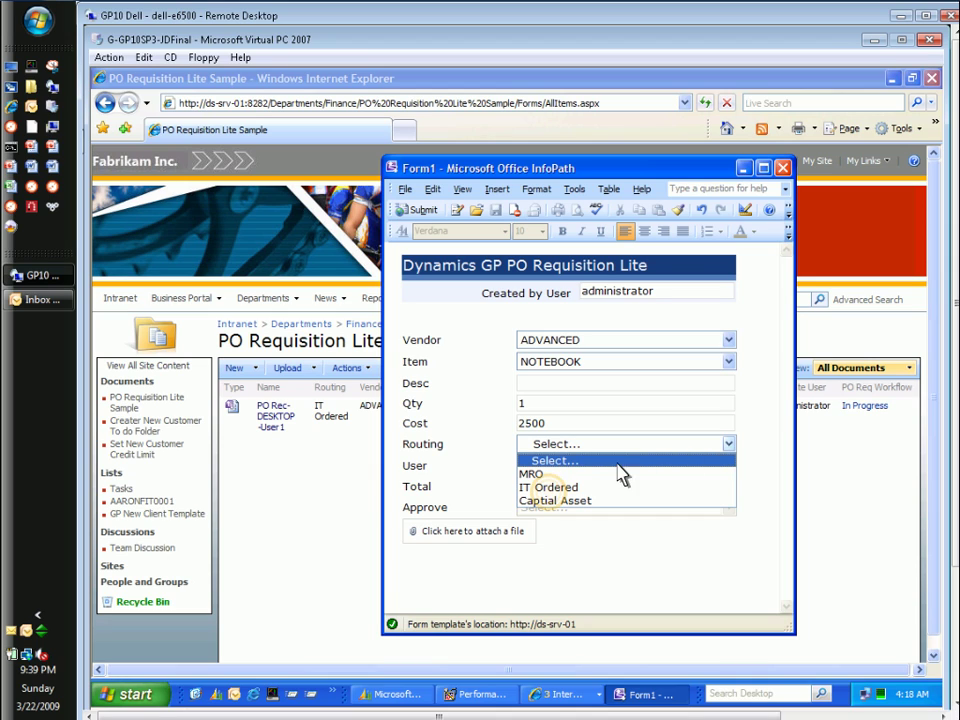
pyautogui.click(550, 490)
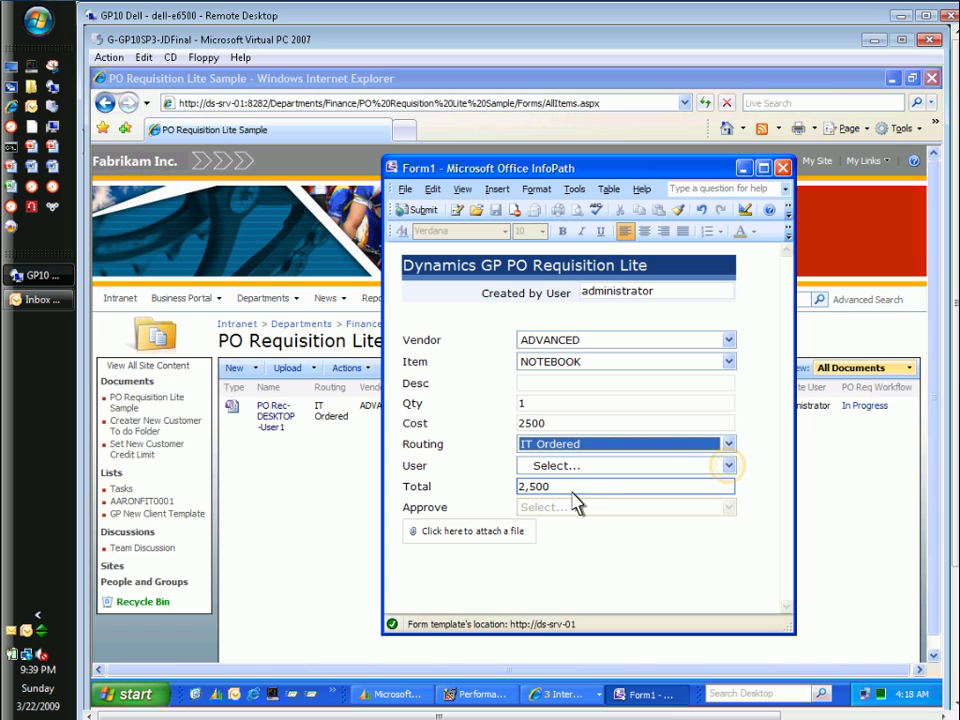
# Set the user to User2 and attach PO Req Lite Docs.bmp to the form
pyautogui.click(728, 467)
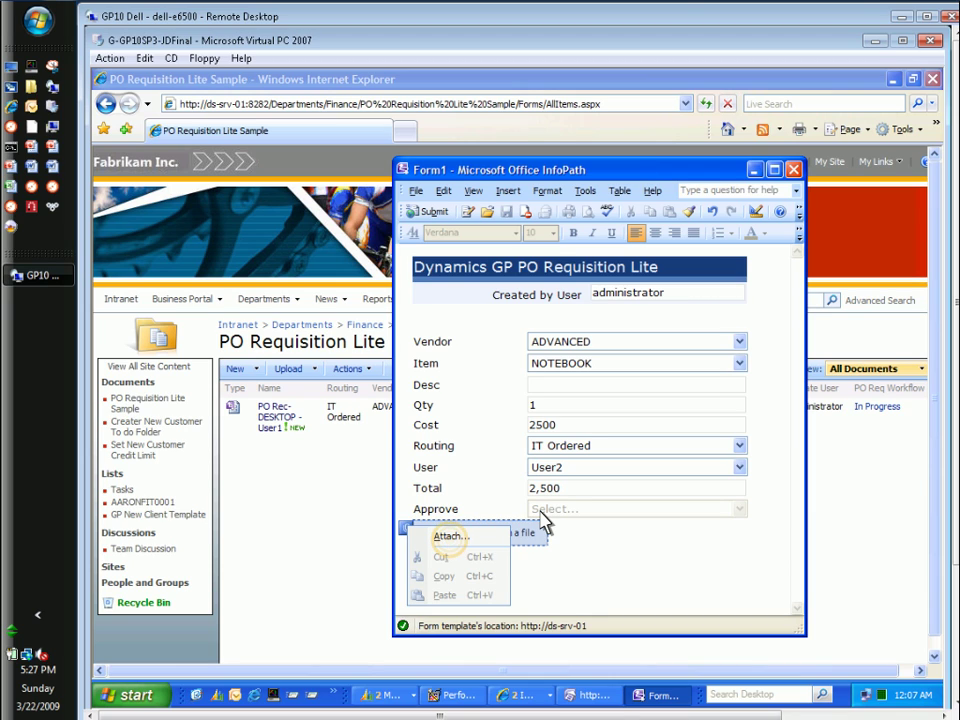
pyautogui.click(451, 540)
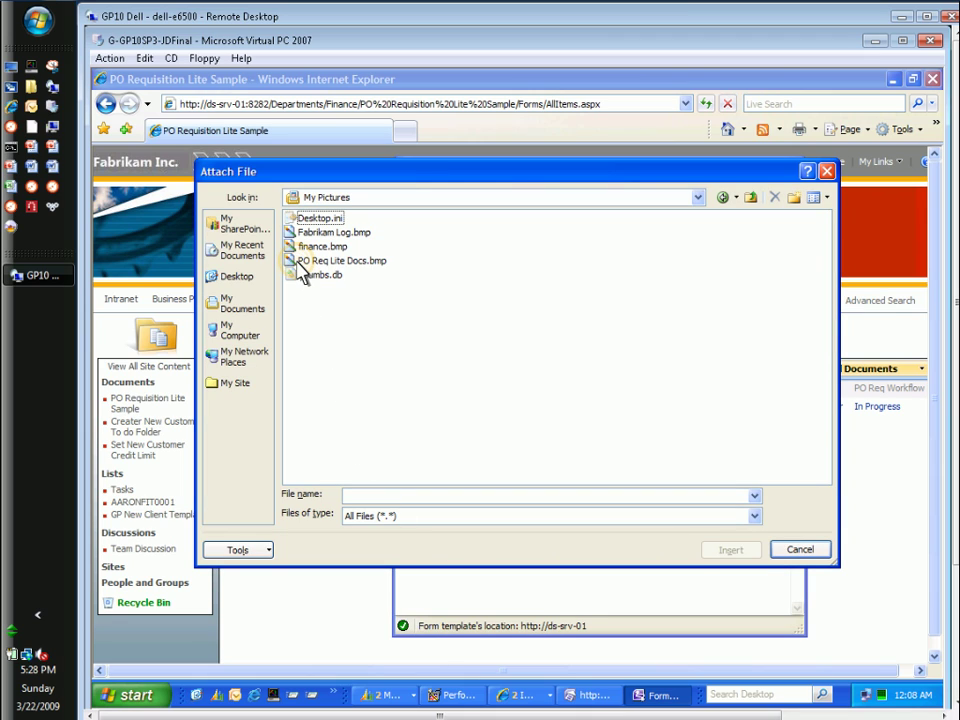
pyautogui.click(330, 260)
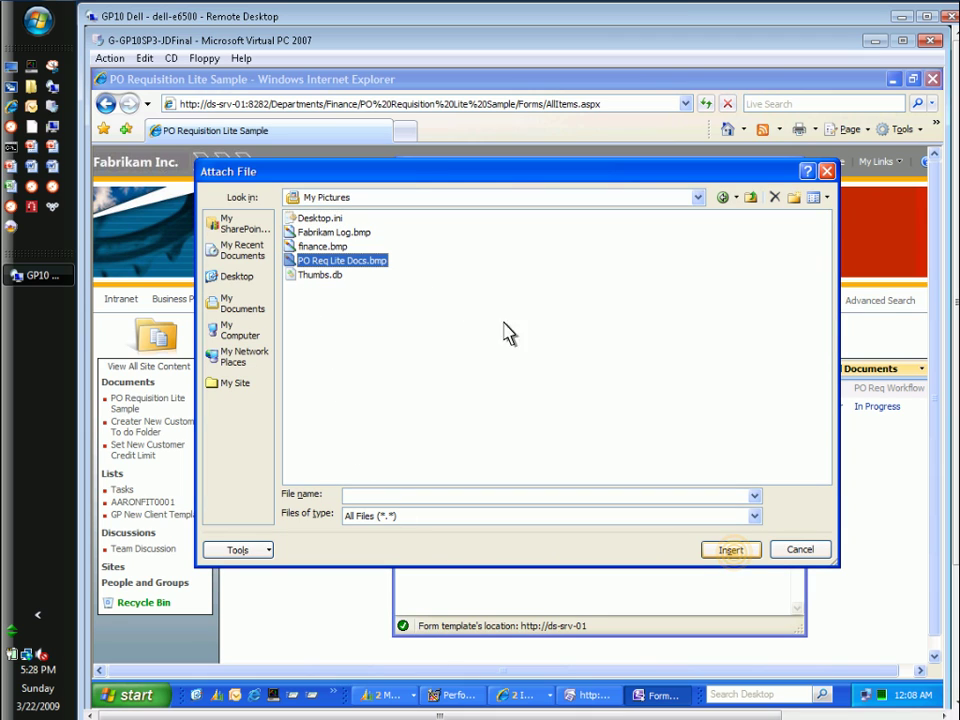
pyautogui.click(731, 550)
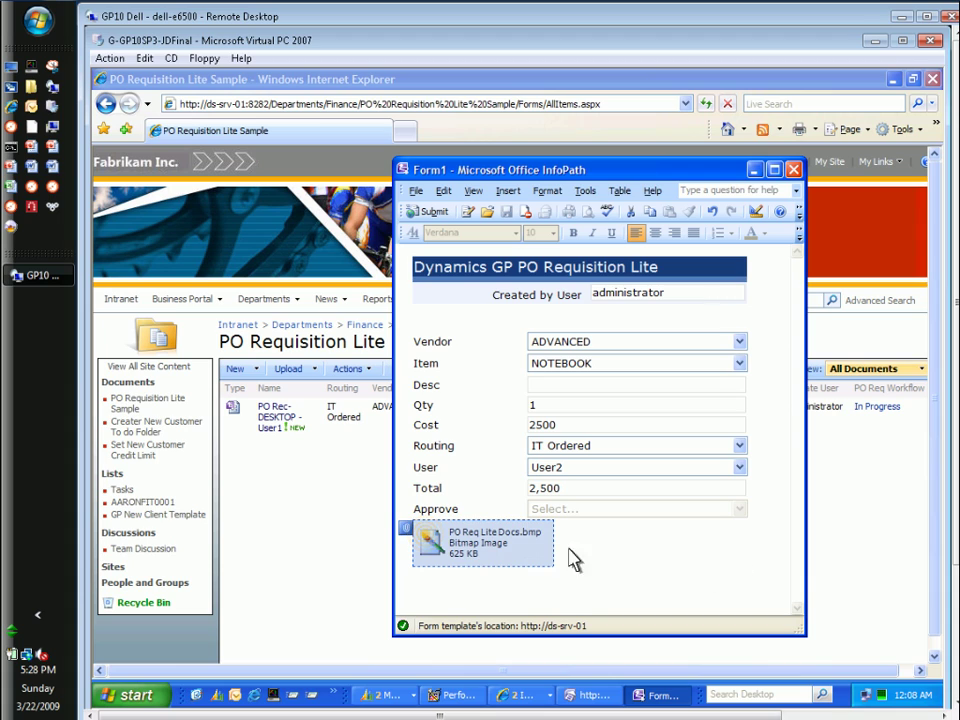
# View the attached bitmap to check it, close the viewer, and submit the requisition
pyautogui.rightClick(430, 543)
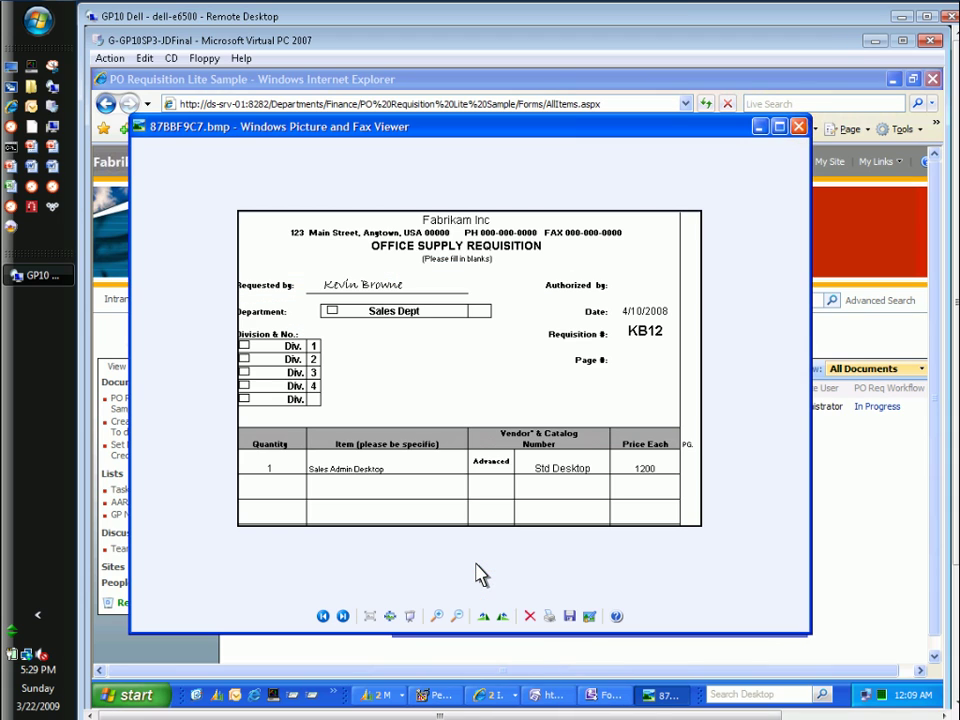
pyautogui.click(466, 563)
pyautogui.click(799, 127)
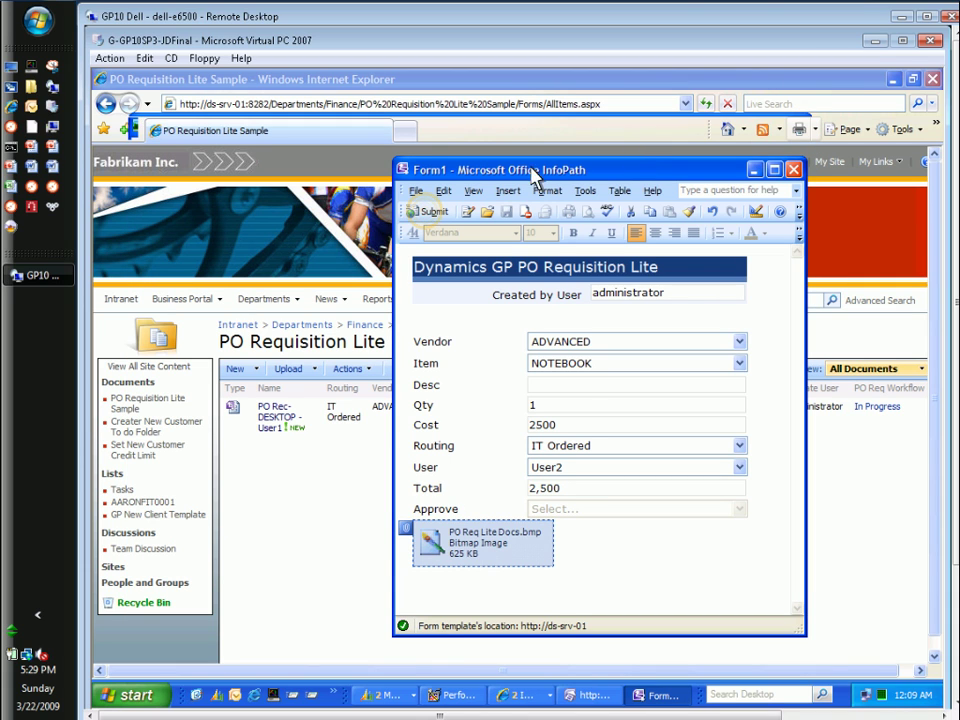
pyautogui.click(427, 214)
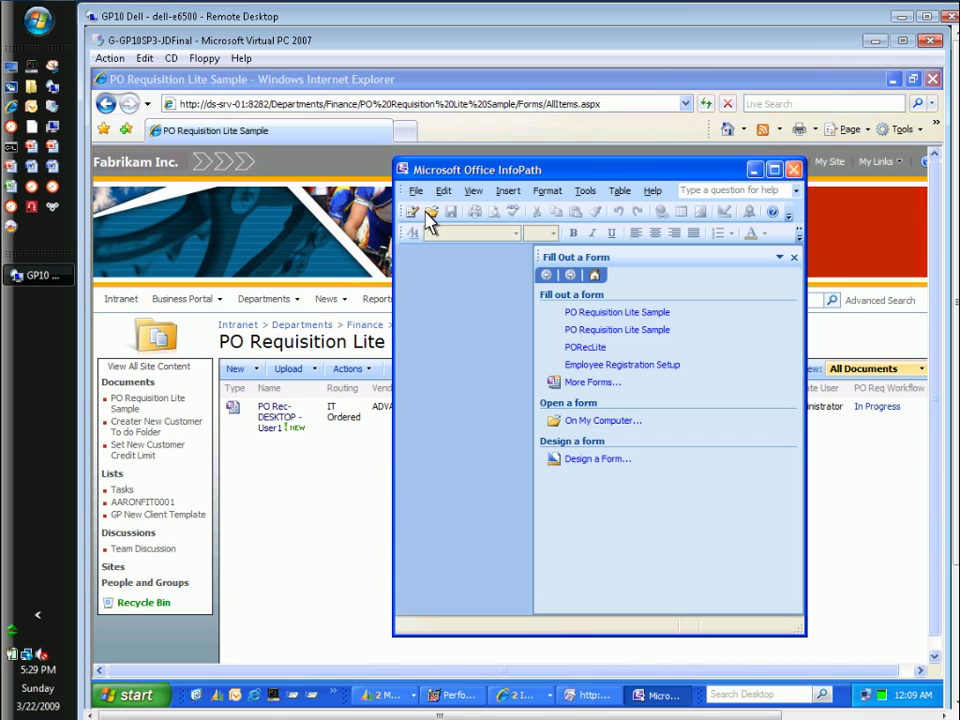
# Close InfoPath and return to the Finance home page listing the new NOTEBOOK approval task
pyautogui.click(795, 170)
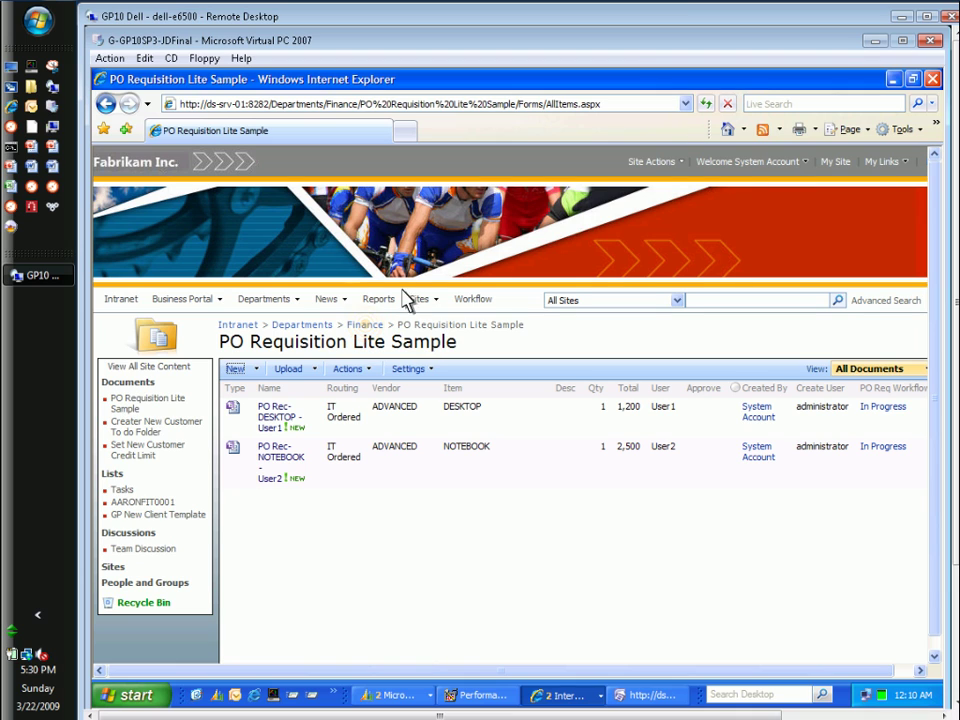
pyautogui.click(366, 328)
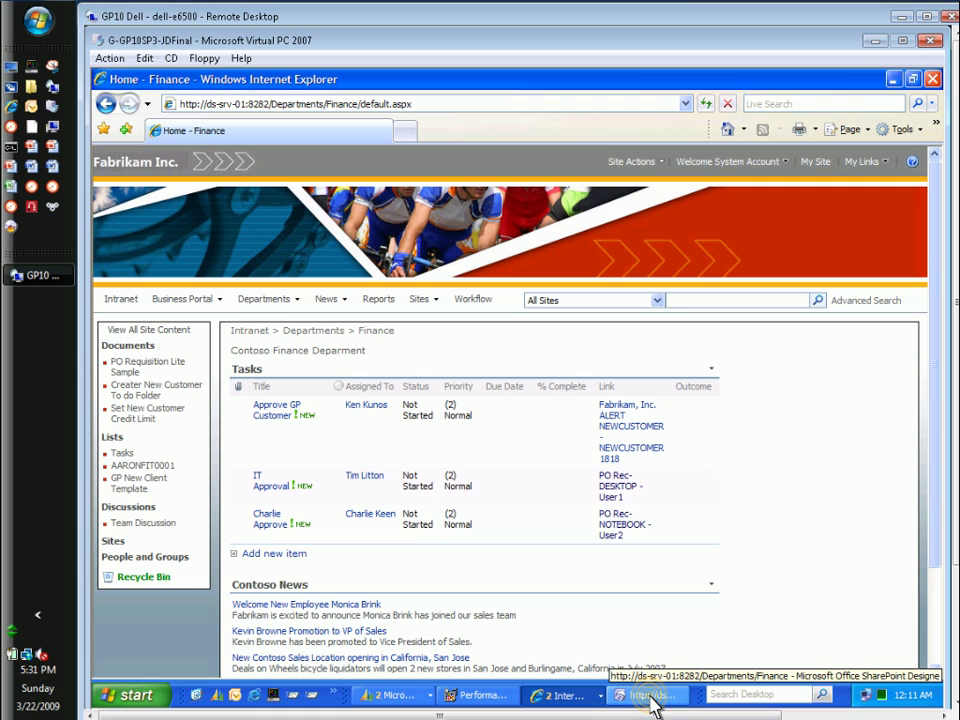
# Bring SharePoint Designer's PO Req Workflow into view in the Workflow Designer
pyautogui.click(652, 703)
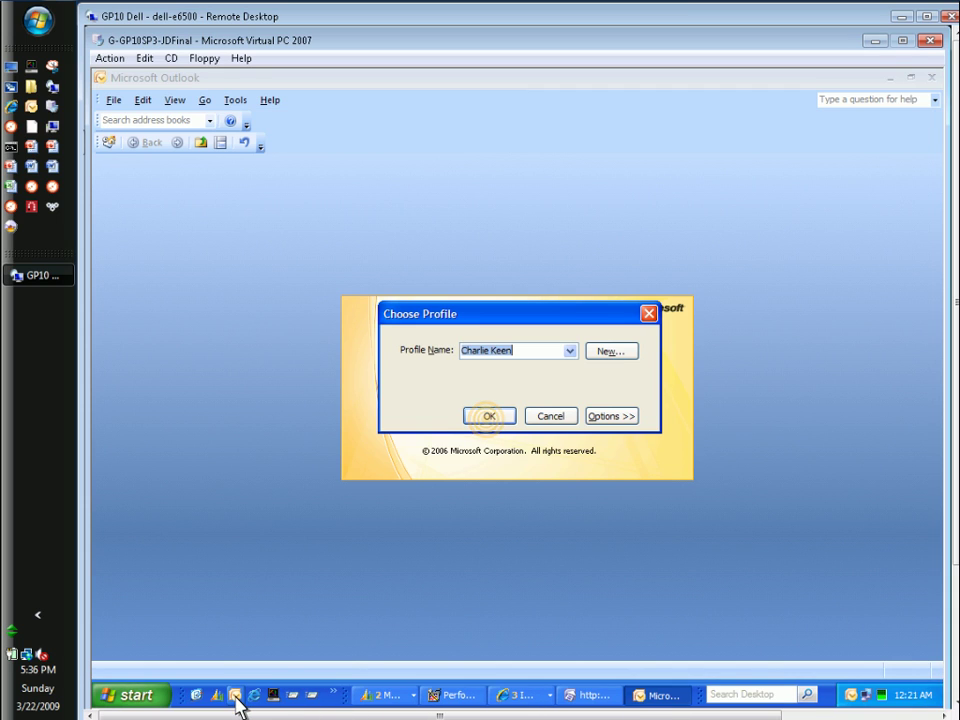
# Open the profile's inbox, read the Finance NOTEBOOK task-assignment email, then close Outlook
pyautogui.click(489, 417)
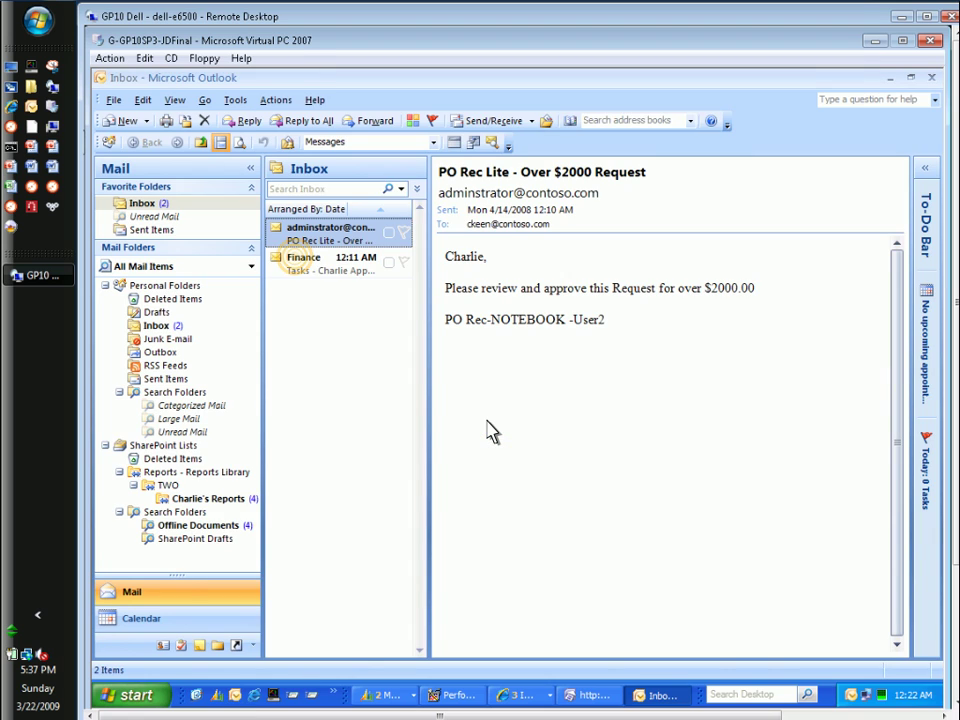
pyautogui.click(300, 266)
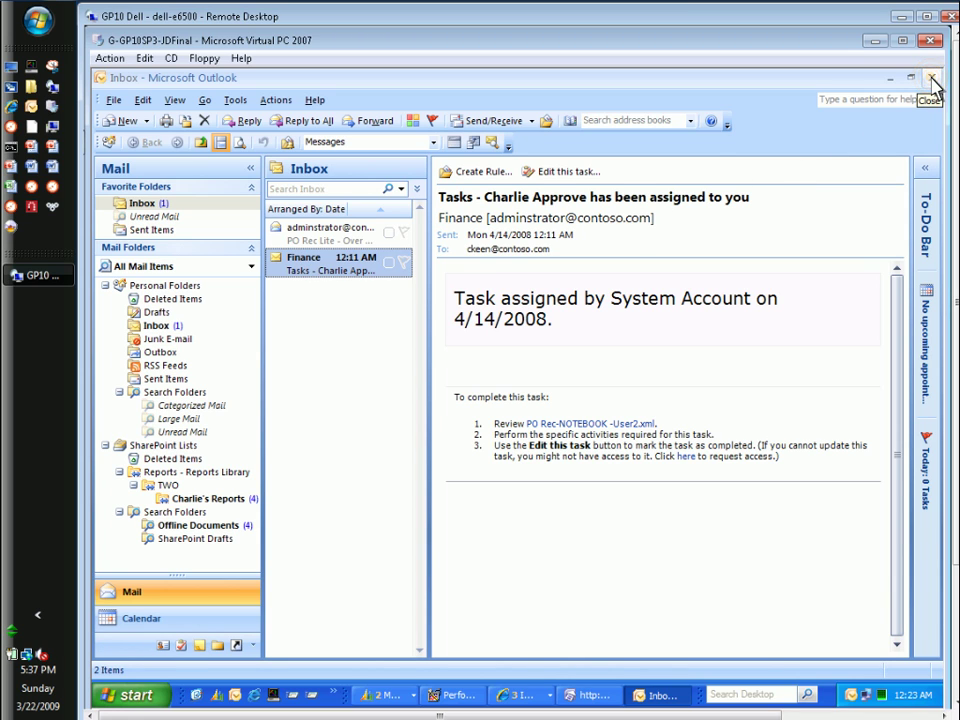
pyautogui.click(931, 80)
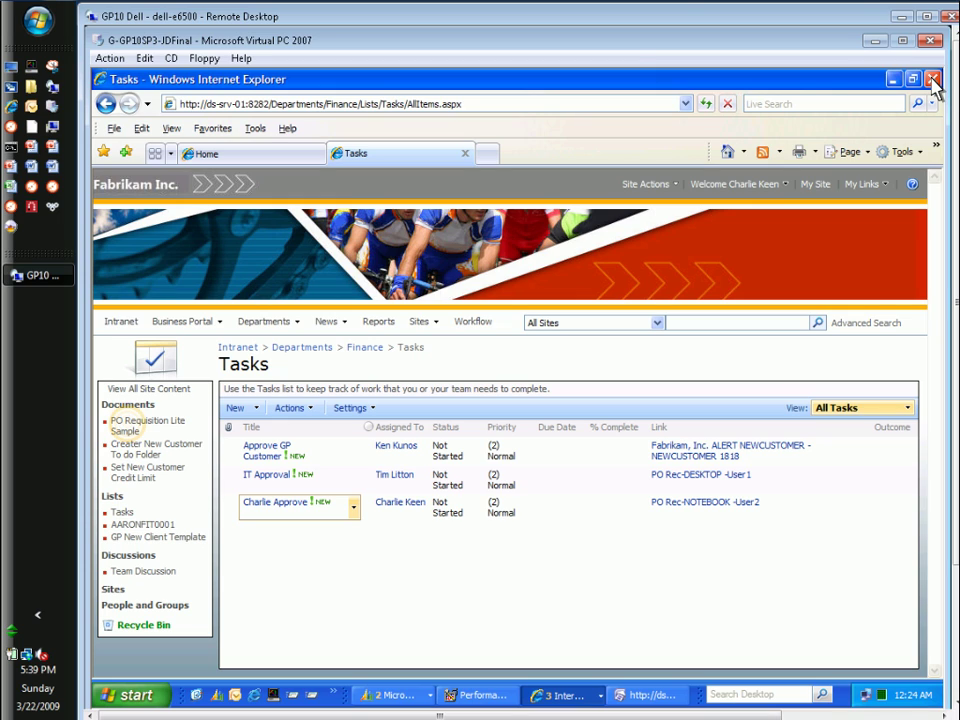
# Open the PO Rec-NOTEBOOK-User2 form from the PO Requisition Lite Sample library
pyautogui.click(130, 425)
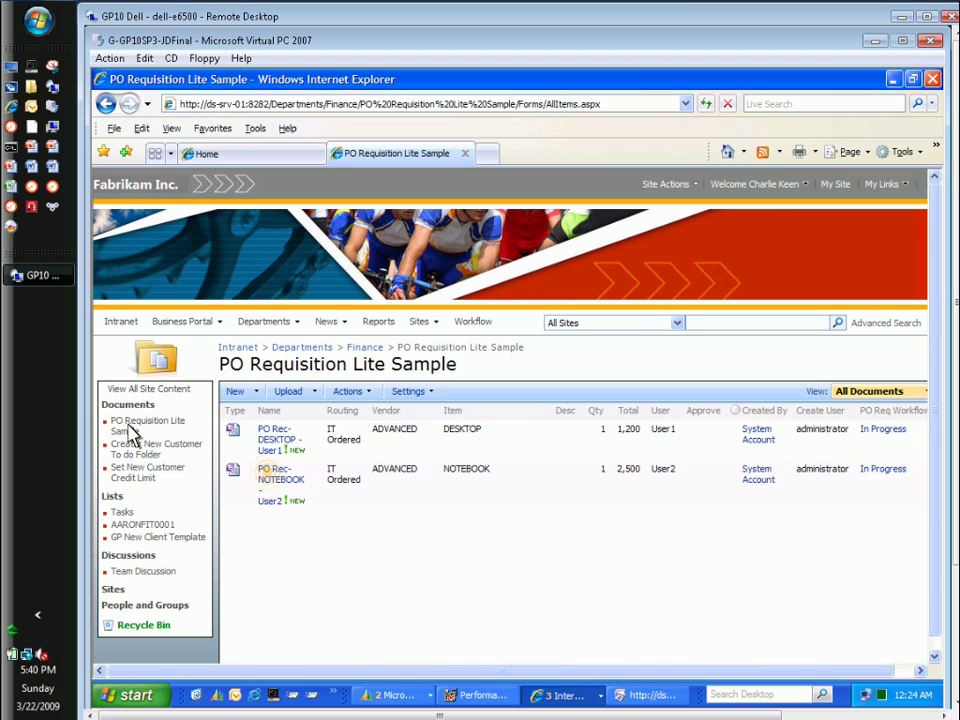
pyautogui.click(268, 482)
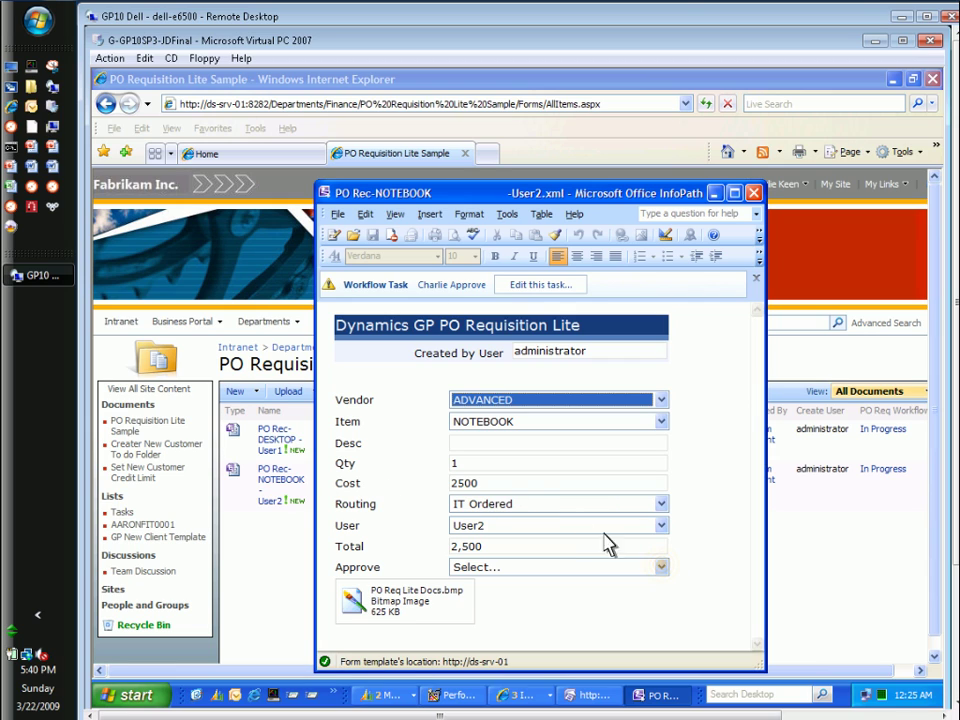
# Set Approve to Approved, submit the requisition, and acknowledge the Submitted for Approval message
pyautogui.click(661, 567)
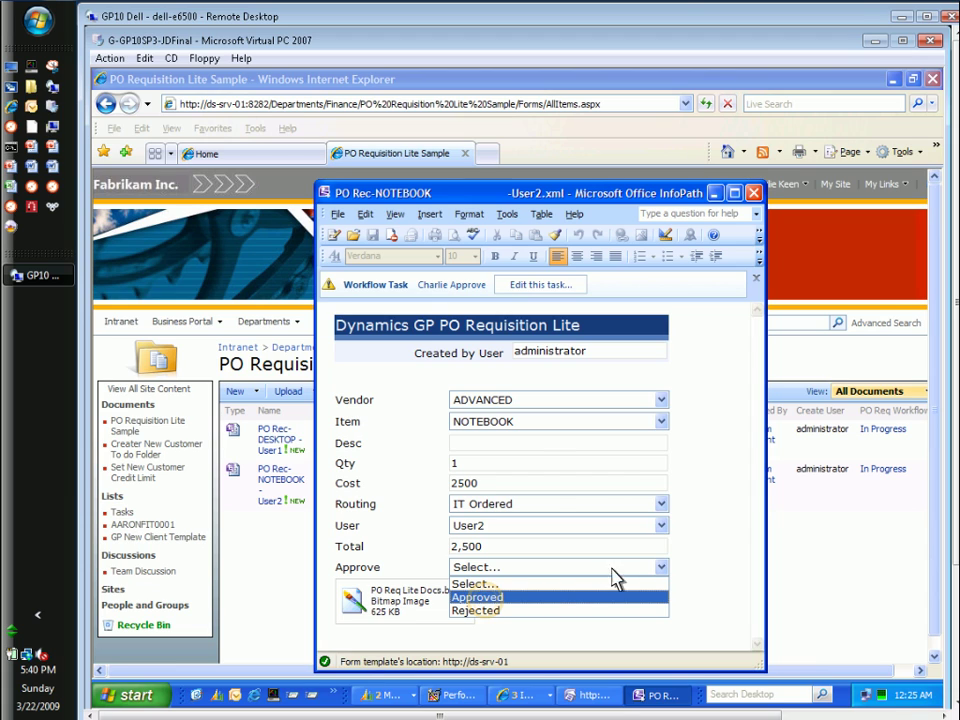
pyautogui.click(487, 600)
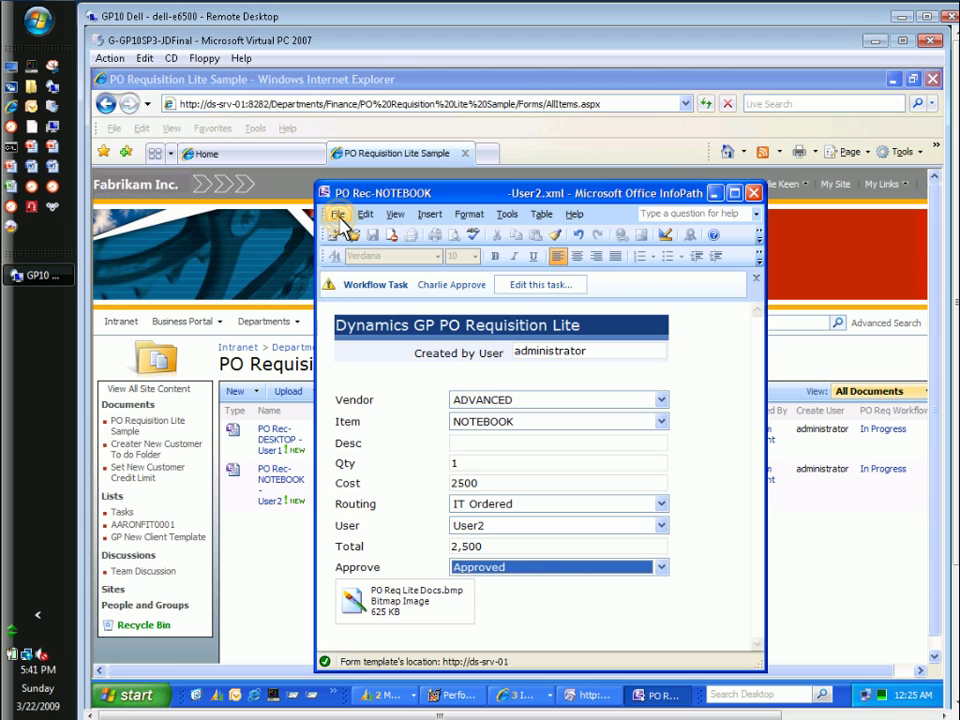
pyautogui.click(339, 216)
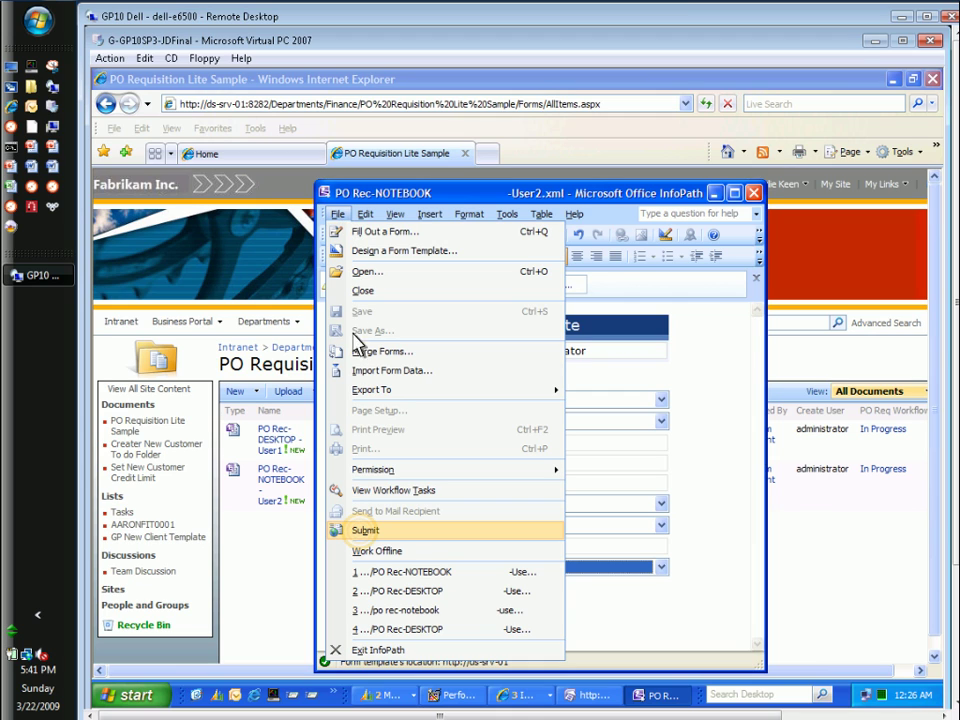
pyautogui.click(363, 532)
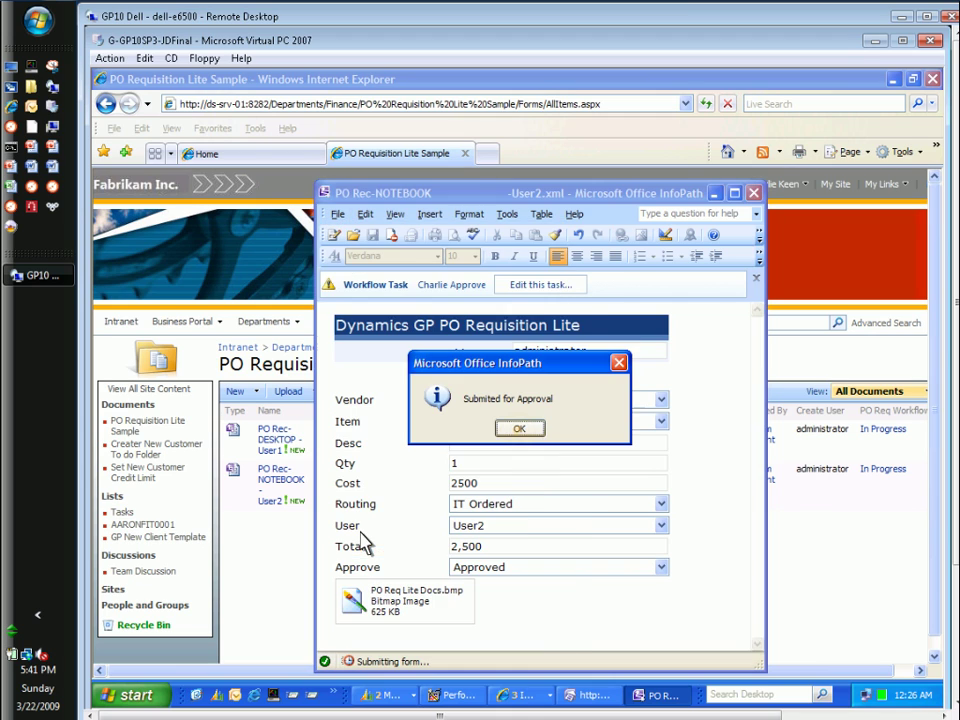
pyautogui.click(519, 429)
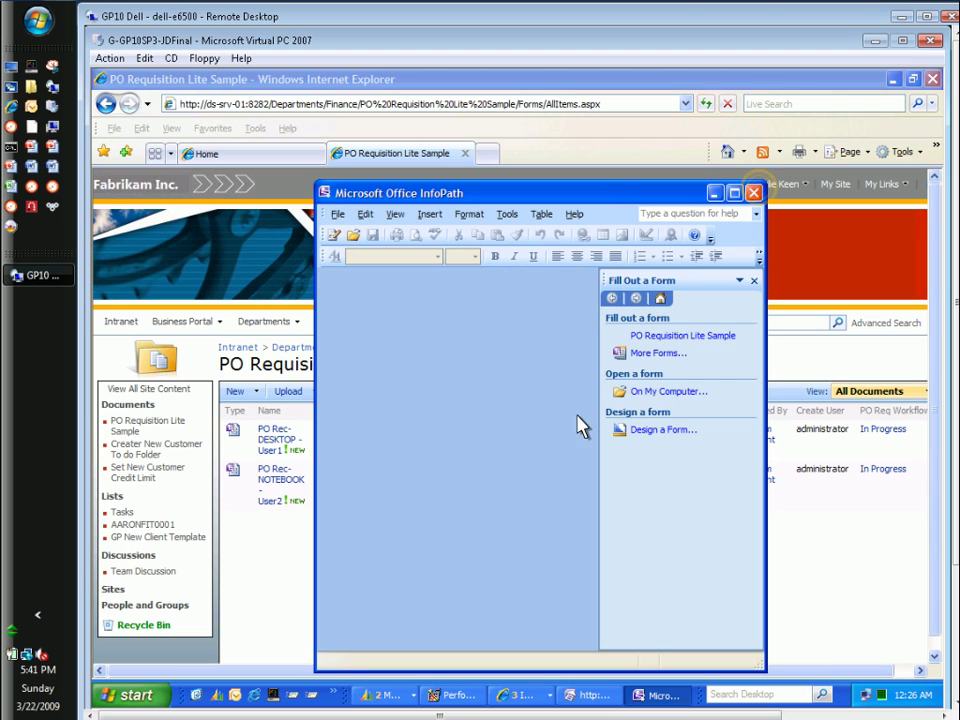
# Close InfoPath and load purchase order IPPR6935 for ADVANCED in Purchase Order Entry
pyautogui.click(755, 193)
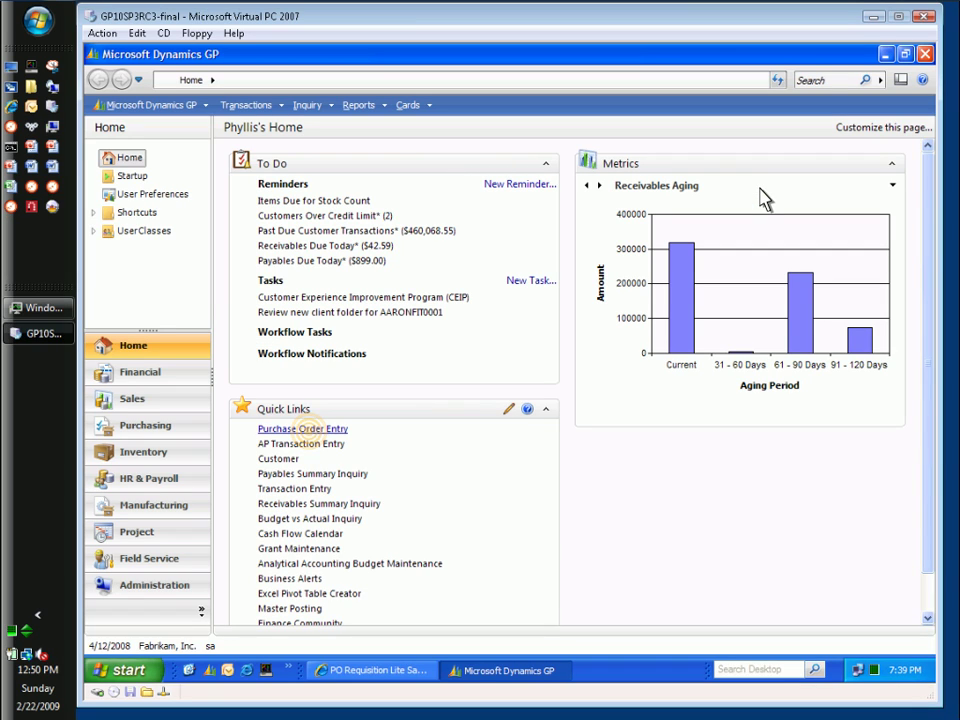
pyautogui.click(302, 430)
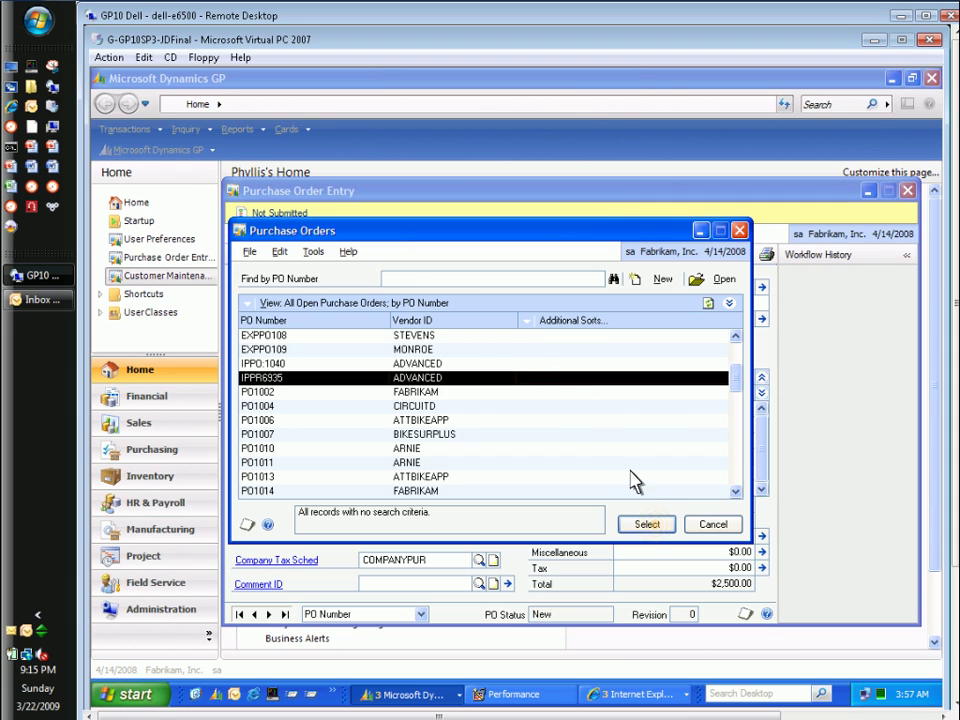
pyautogui.click(661, 529)
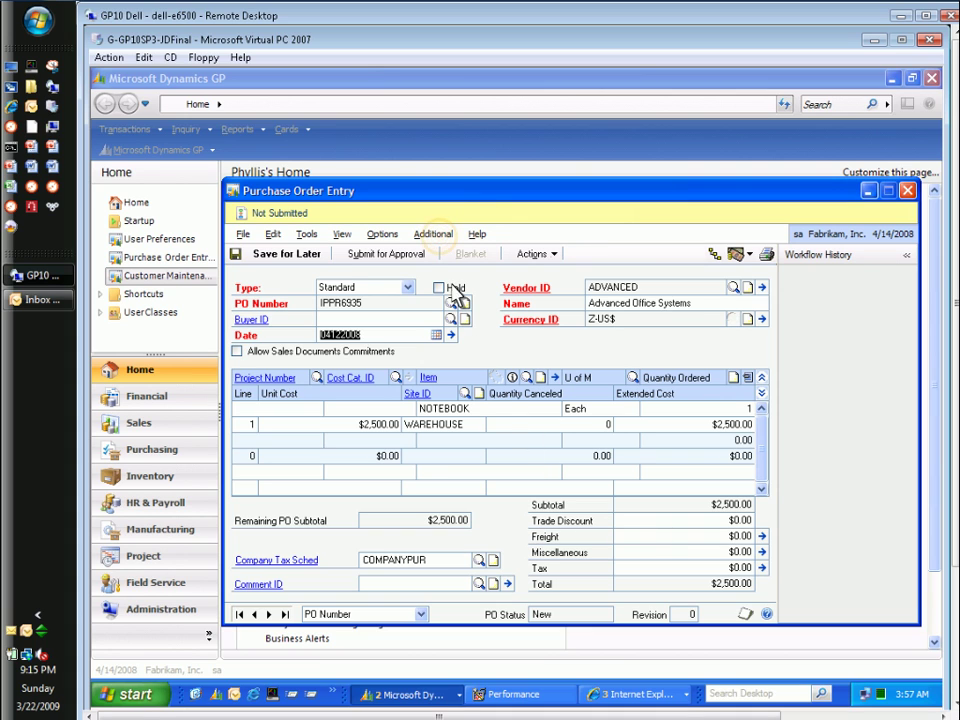
pyautogui.click(441, 238)
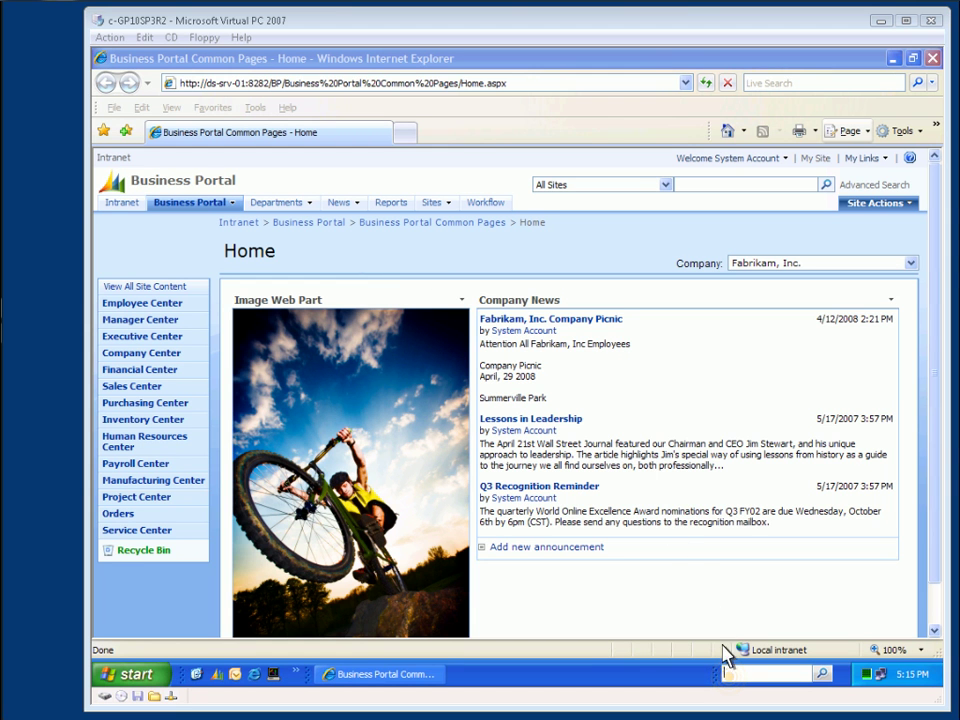
# Revisit the requisition library address from Deskbar history and open the requisition form file
pyautogui.click(726, 673)
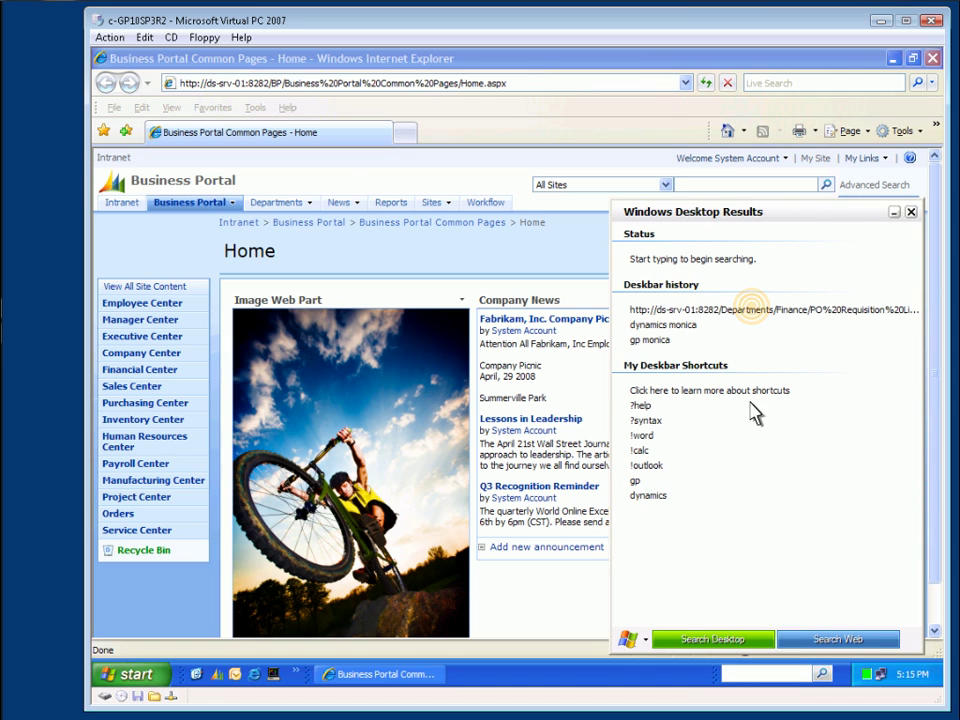
pyautogui.click(753, 310)
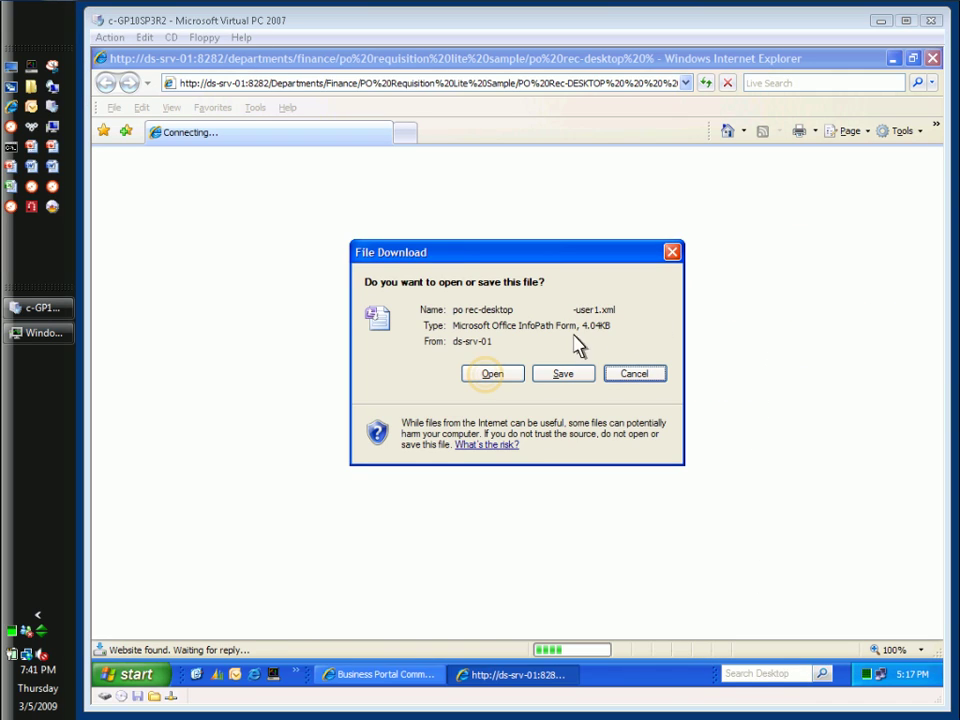
pyautogui.click(490, 376)
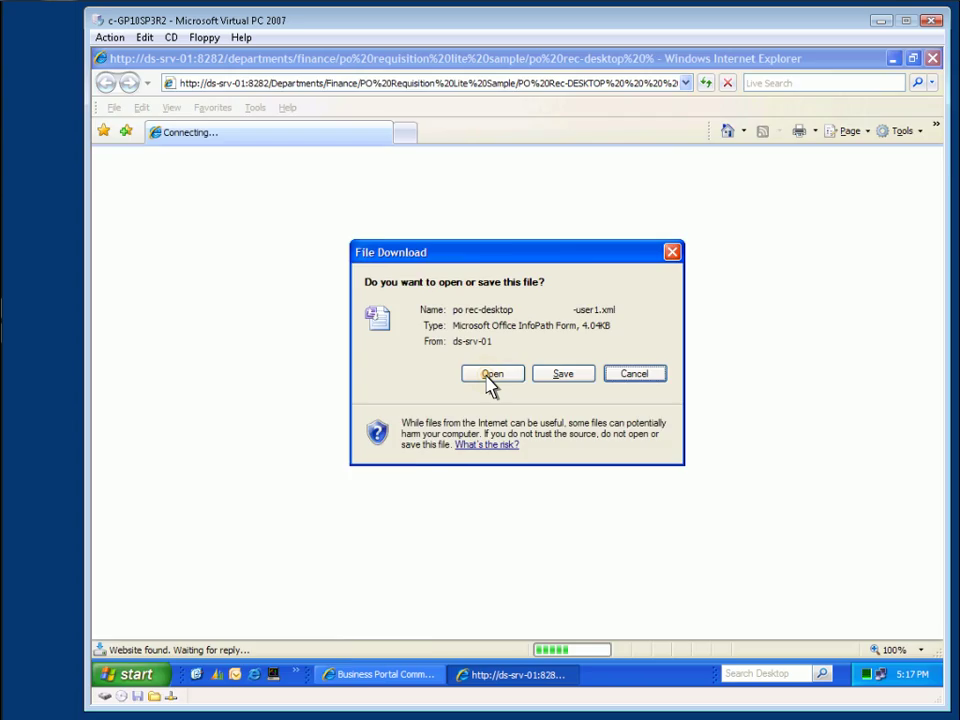